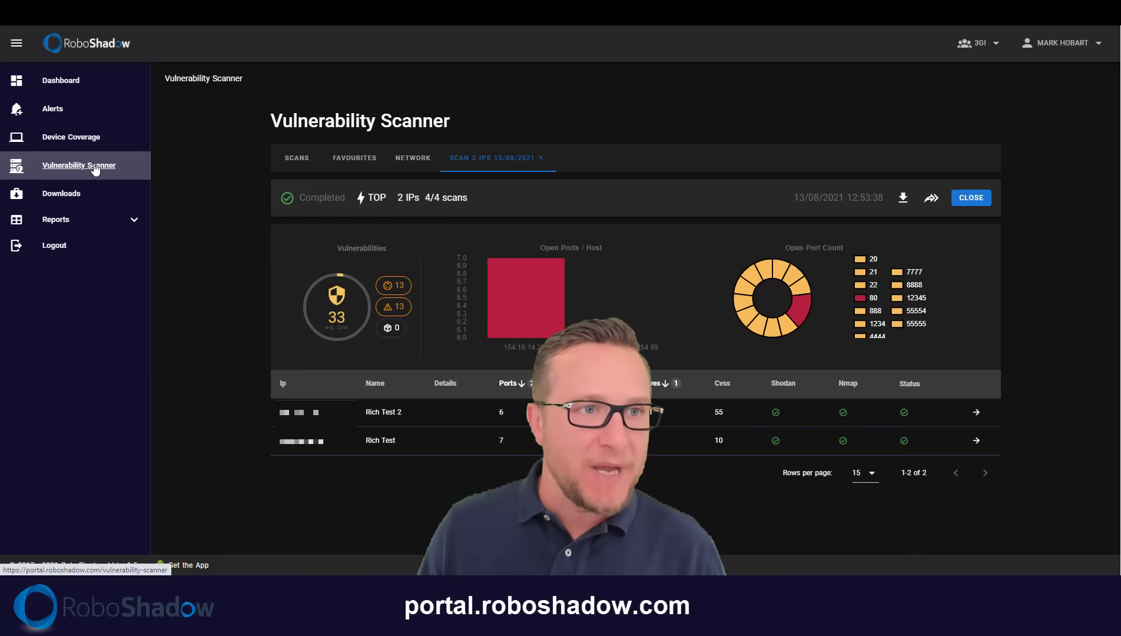
Step: Browse the past Scans and Network IP lists, then bring up the Favourites address list
{"action": "left_click", "coordinate": [95, 170]}
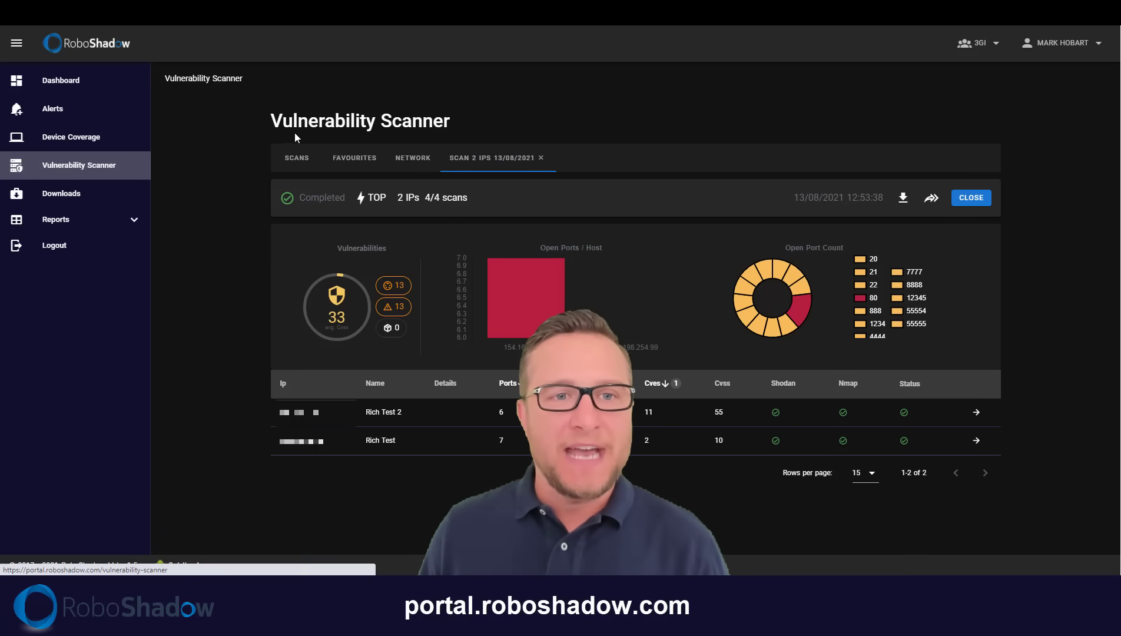
{"action": "left_click", "coordinate": [312, 167]}
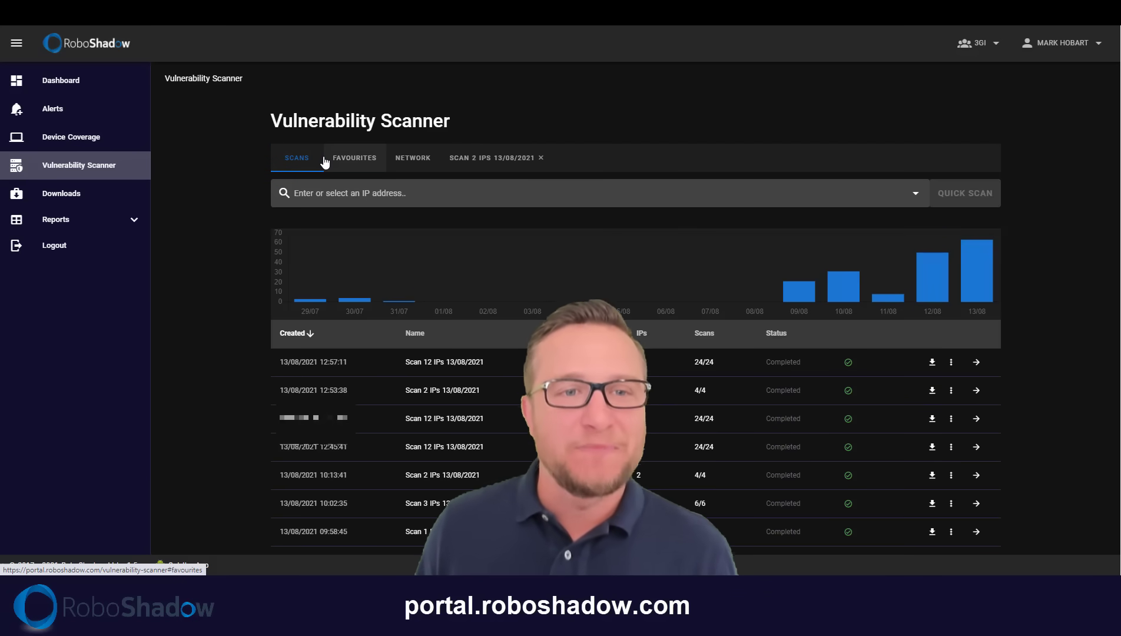
{"action": "left_click", "coordinate": [420, 165]}
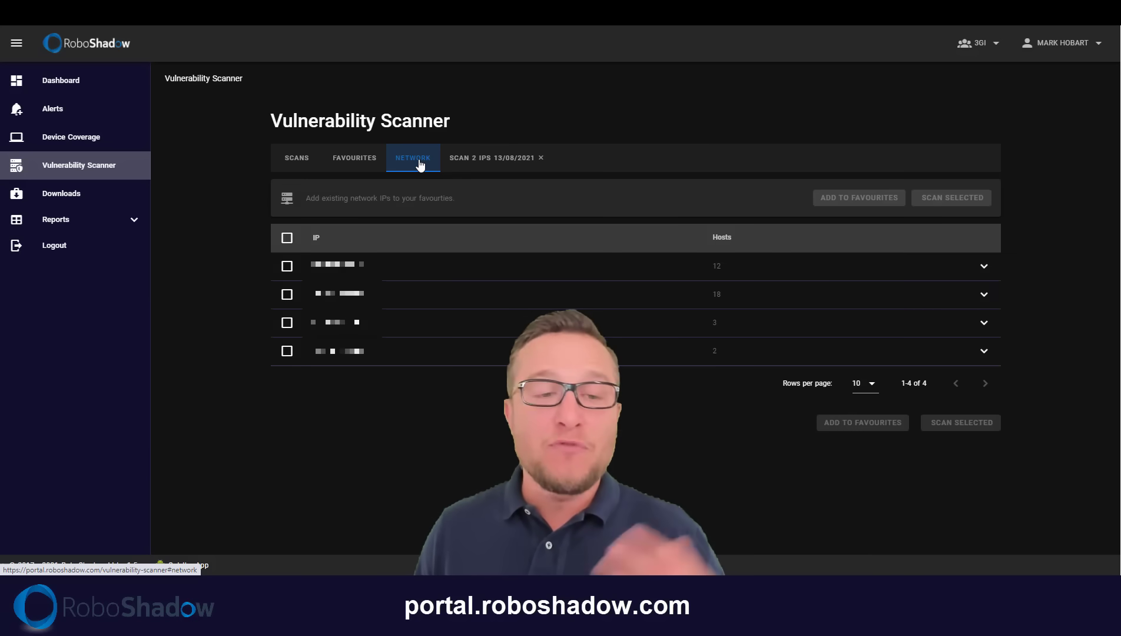
{"action": "left_click", "coordinate": [360, 161]}
{"action": "scroll", "coordinate": [463, 263], "scroll_direction": "down", "scroll_amount": 2}
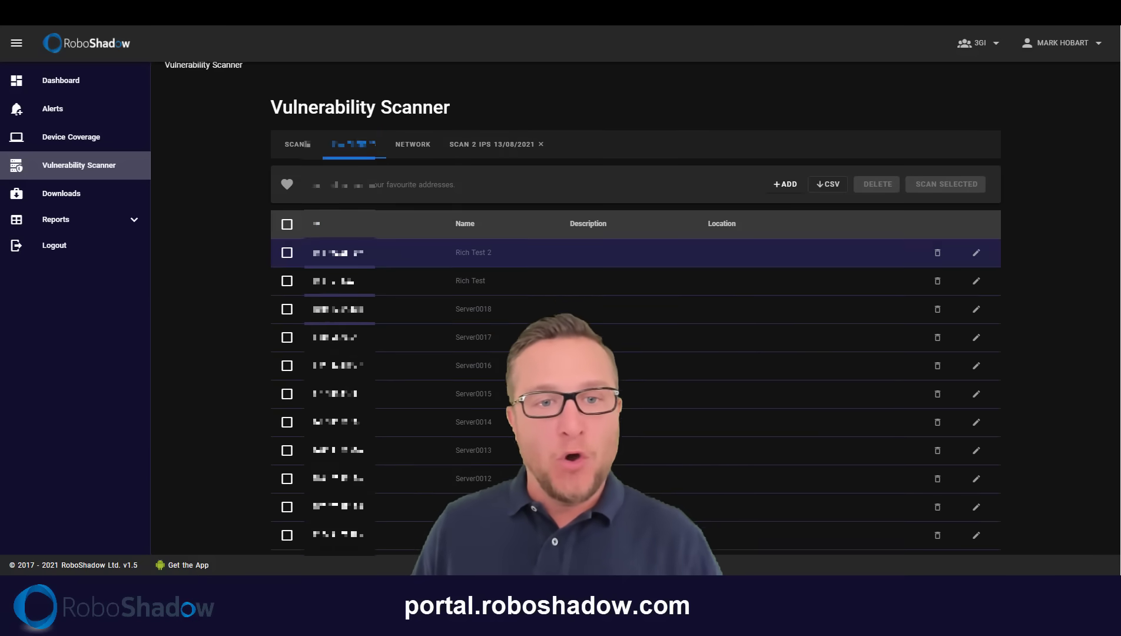
{"action": "scroll", "coordinate": [463, 263], "scroll_direction": "up", "scroll_amount": 1}
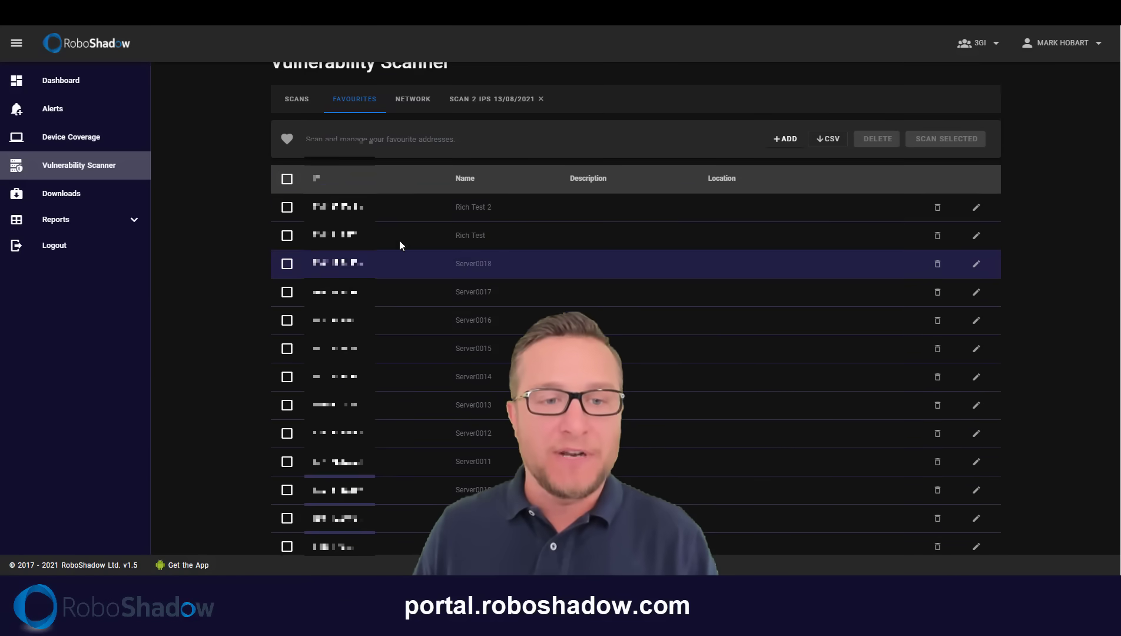
Step: Select all 14 favourite IPs and prepare a Top 1000 Ports scan of them
{"action": "left_click", "coordinate": [286, 178]}
{"action": "scroll", "coordinate": [440, 221], "scroll_direction": "down", "scroll_amount": 2}
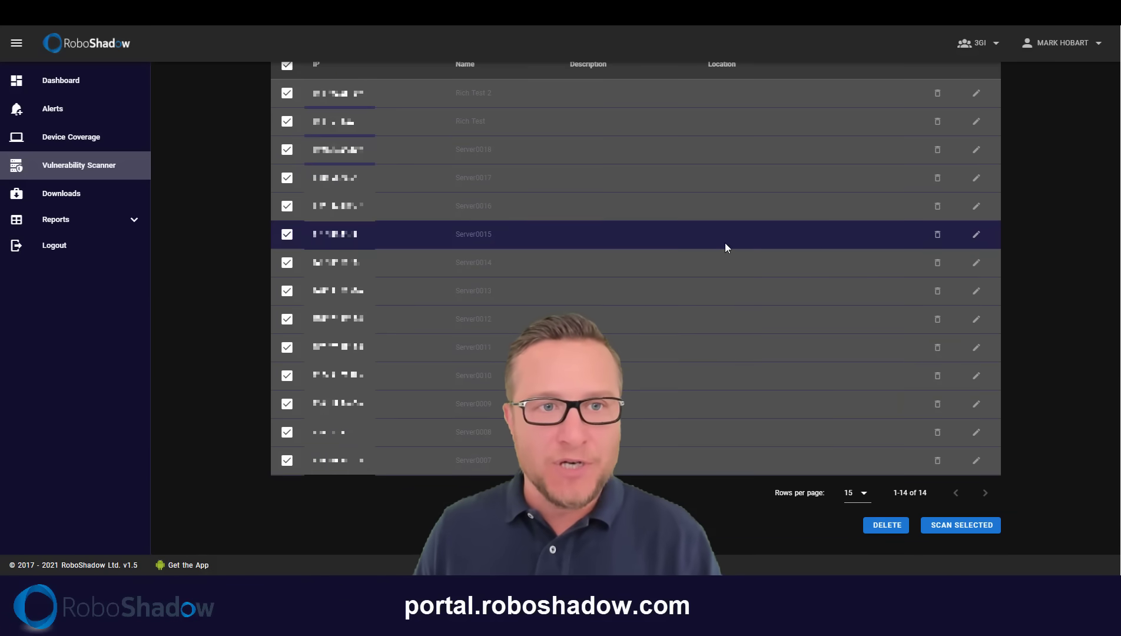
{"action": "left_click", "coordinate": [953, 523]}
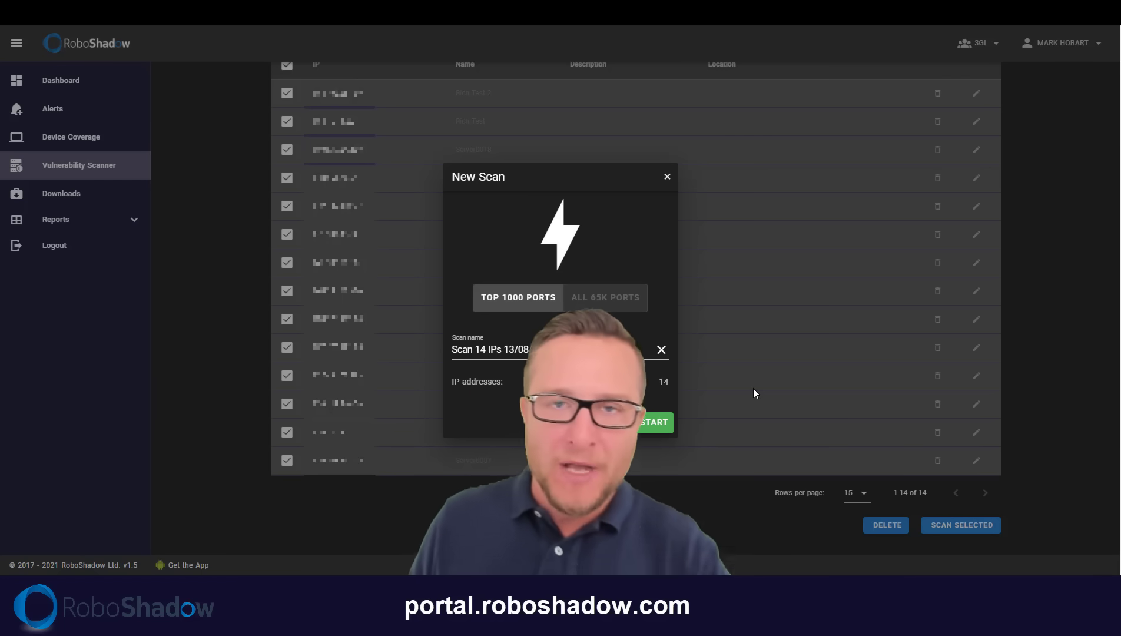
Step: Start the 'Scan 14 IPs 13/08/2021' scan and confirm it shows as Processing at 0/28
{"action": "left_click", "coordinate": [653, 422]}
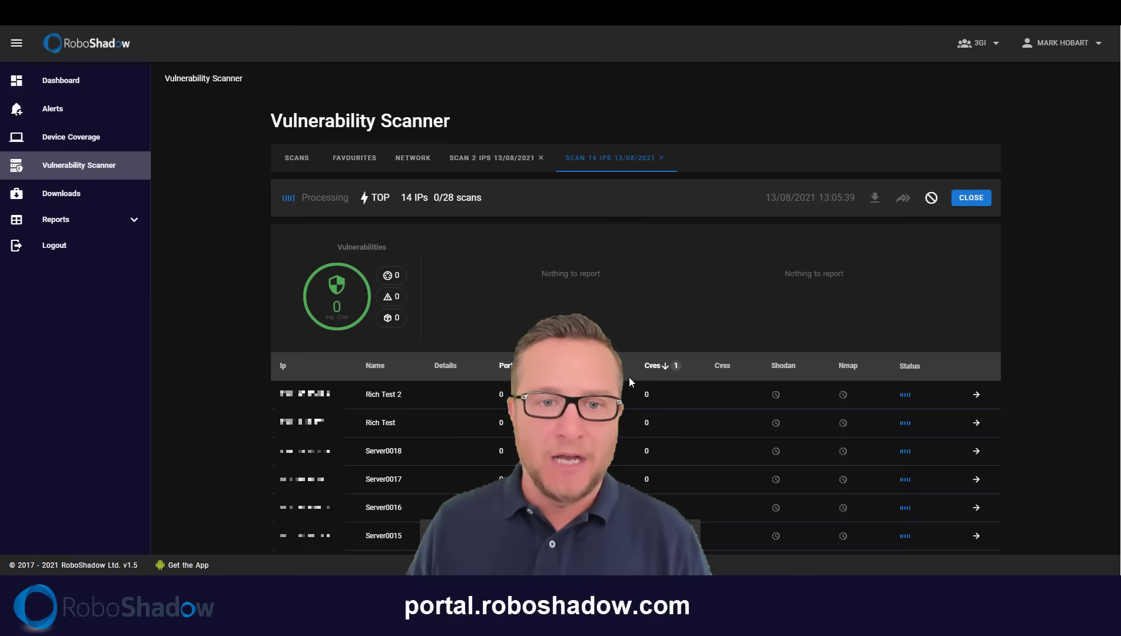
{"action": "scroll", "coordinate": [638, 383], "scroll_direction": "down", "scroll_amount": 2}
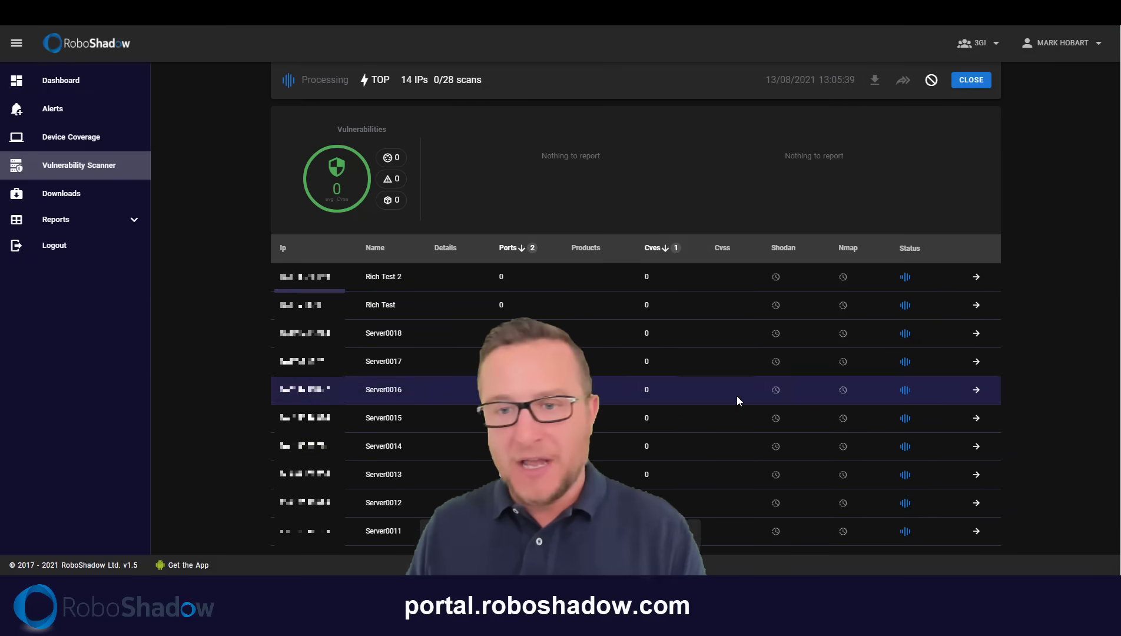
{"action": "scroll", "coordinate": [634, 481], "scroll_direction": "up", "scroll_amount": 3}
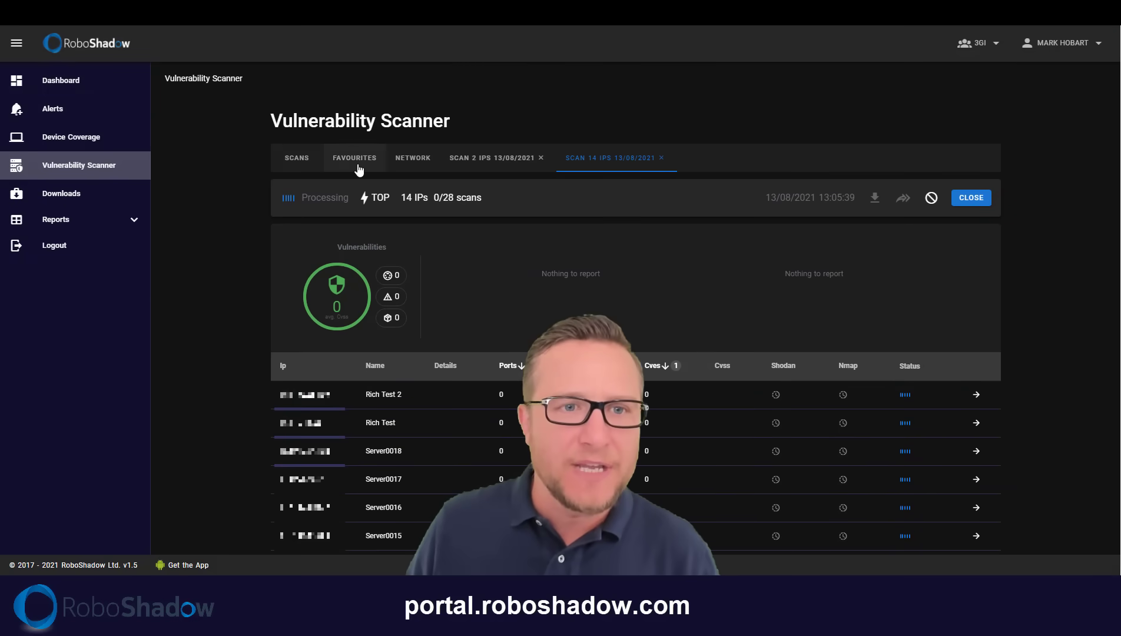
{"action": "left_click", "coordinate": [318, 171]}
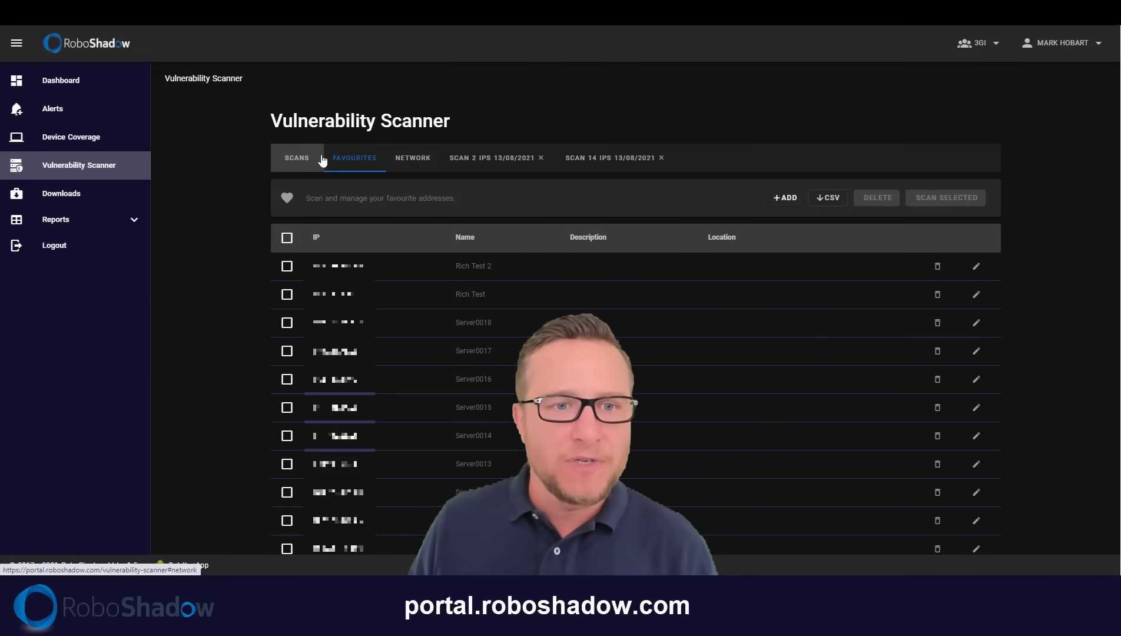
{"action": "left_click", "coordinate": [306, 159]}
{"action": "scroll", "coordinate": [537, 242], "scroll_direction": "down", "scroll_amount": 4}
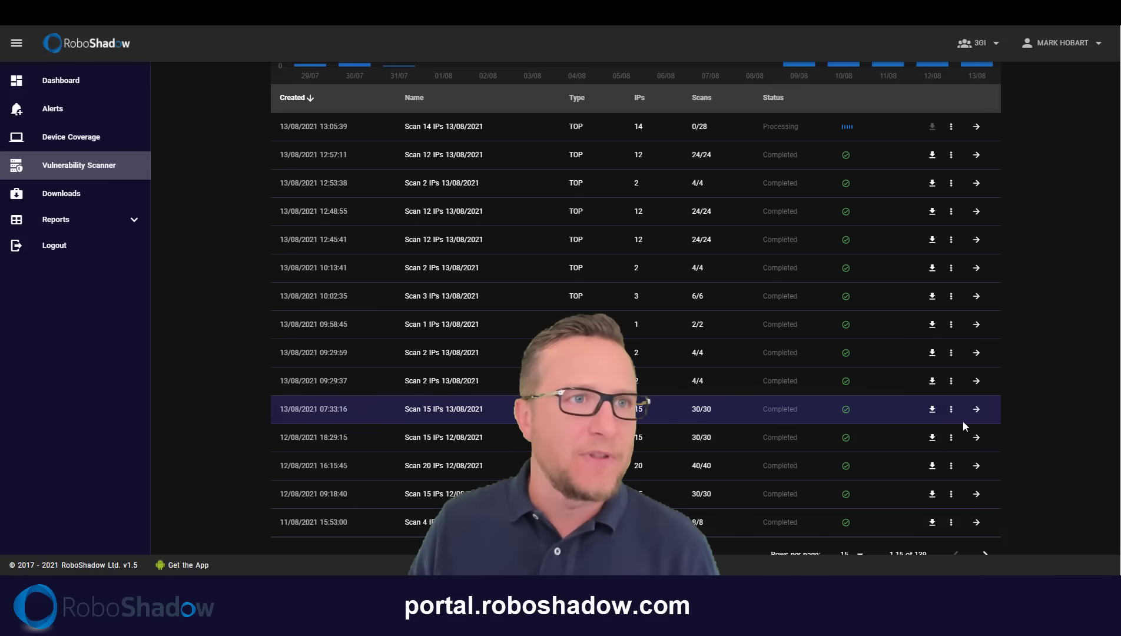
Step: Open the results of the completed 'Scan 15 IPs 13/08/2021' scan
{"action": "left_click", "coordinate": [976, 409]}
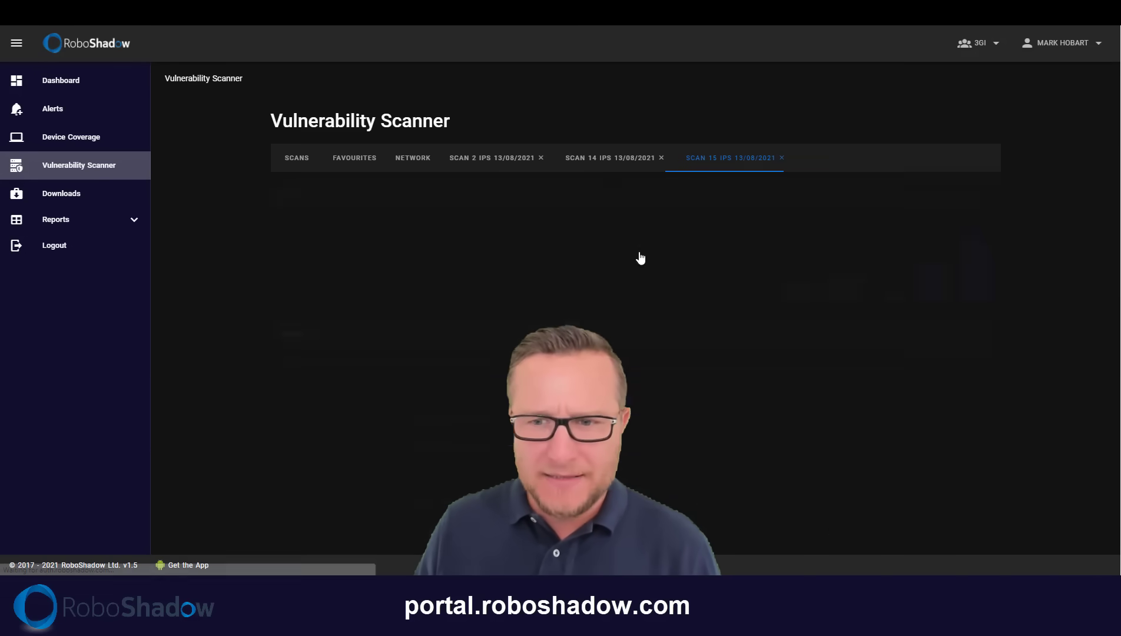
{"action": "scroll", "coordinate": [789, 347], "scroll_direction": "down", "scroll_amount": 3}
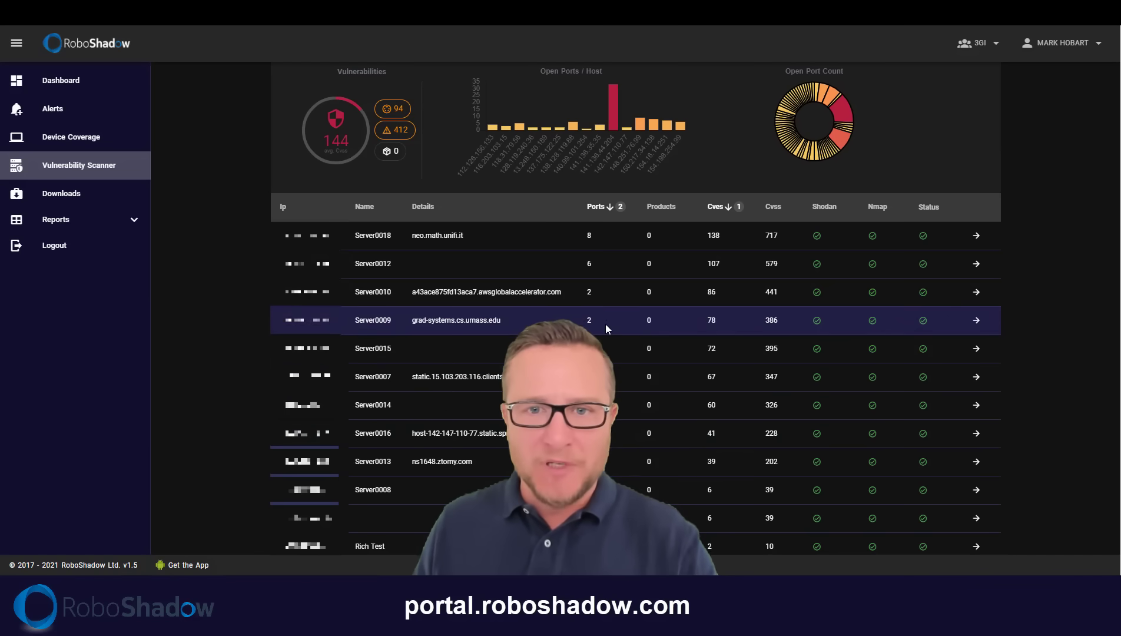
{"action": "scroll", "coordinate": [846, 231], "scroll_direction": "up", "scroll_amount": 3}
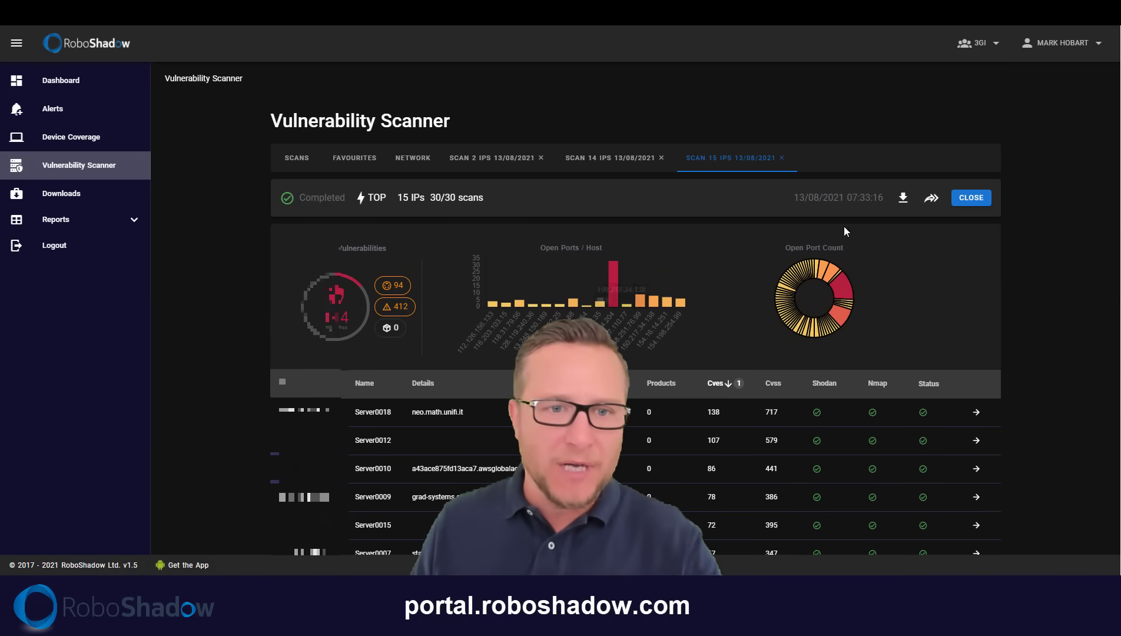
Step: Open Server0018's details and highlight its port 443 and port 22 SSH banners
{"action": "left_click", "coordinate": [975, 412]}
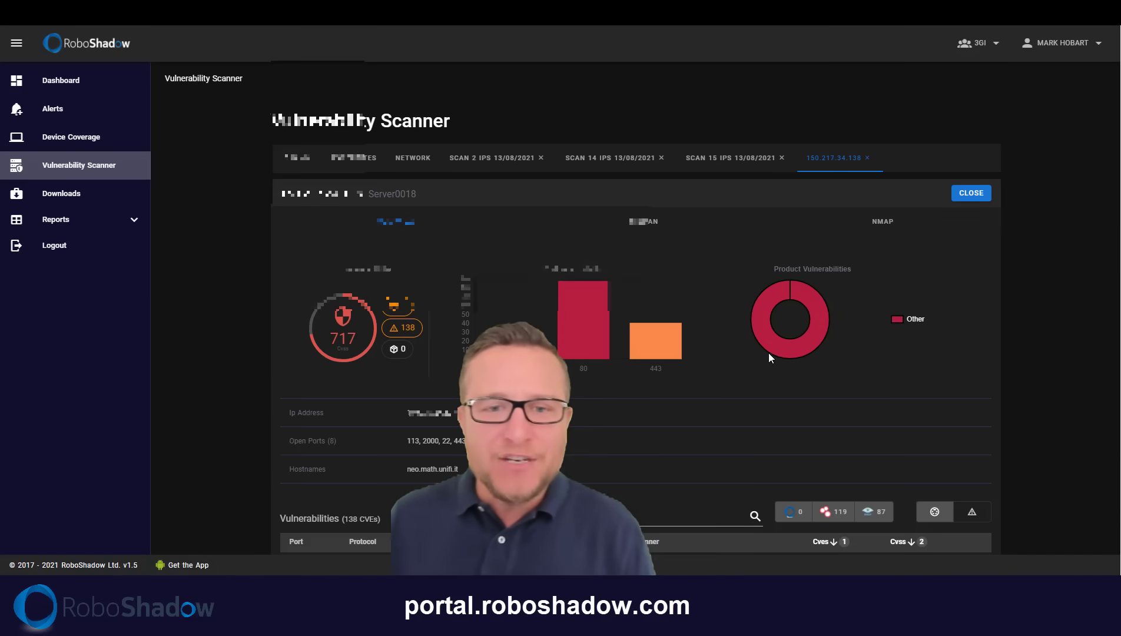
{"action": "scroll", "coordinate": [768, 353], "scroll_direction": "down", "scroll_amount": 3}
{"action": "scroll", "coordinate": [771, 350], "scroll_direction": "up", "scroll_amount": 1}
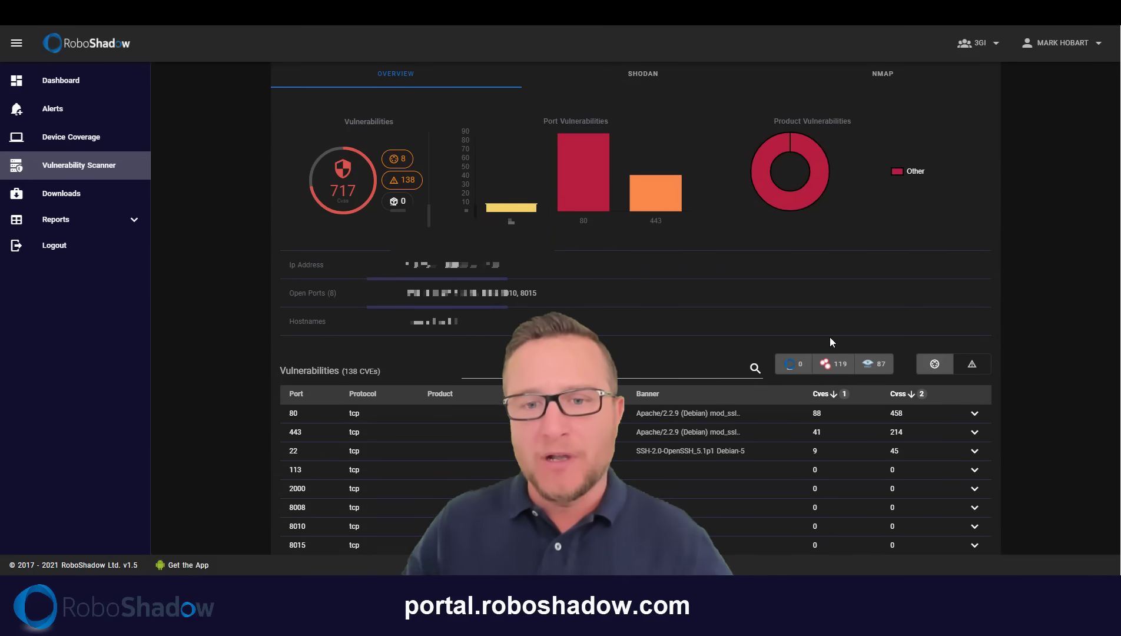
{"action": "scroll", "coordinate": [831, 341], "scroll_direction": "down", "scroll_amount": 1}
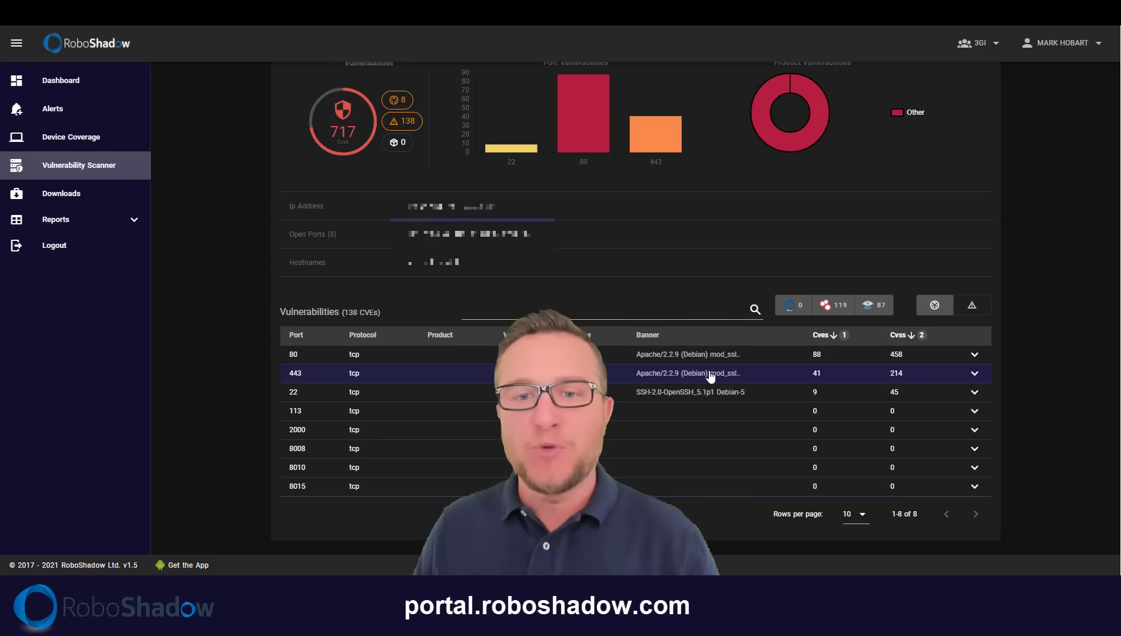
{"action": "left_click_drag", "start_coordinate": [637, 375], "coordinate": [746, 398]}
{"action": "left_click_drag", "start_coordinate": [628, 389], "coordinate": [815, 403]}
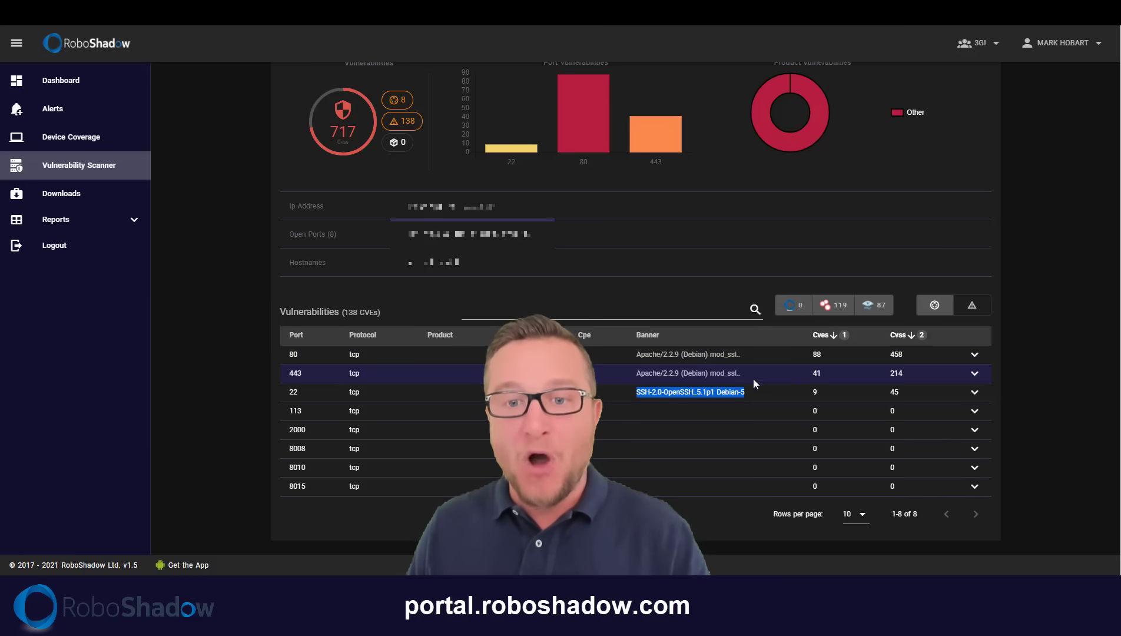
Step: List port 80's 88 CVEs and expand CVE-2009-3245 to read its OpenSSL description
{"action": "left_click", "coordinate": [973, 355]}
{"action": "scroll", "coordinate": [386, 424], "scroll_direction": "down", "scroll_amount": 2}
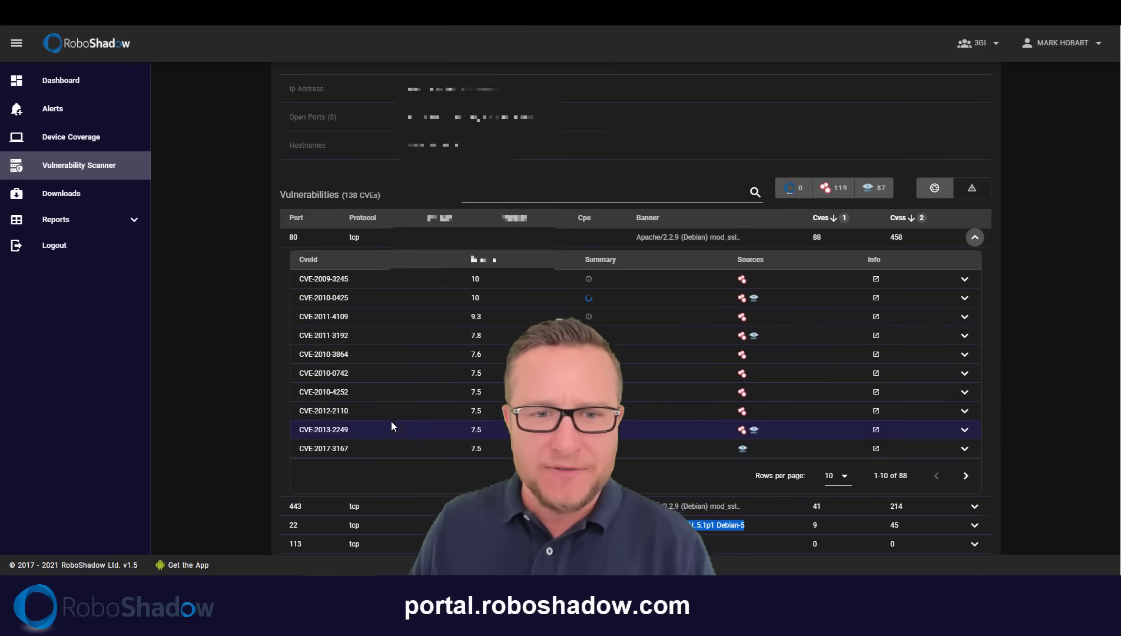
{"action": "left_click_drag", "start_coordinate": [301, 236], "coordinate": [281, 238]}
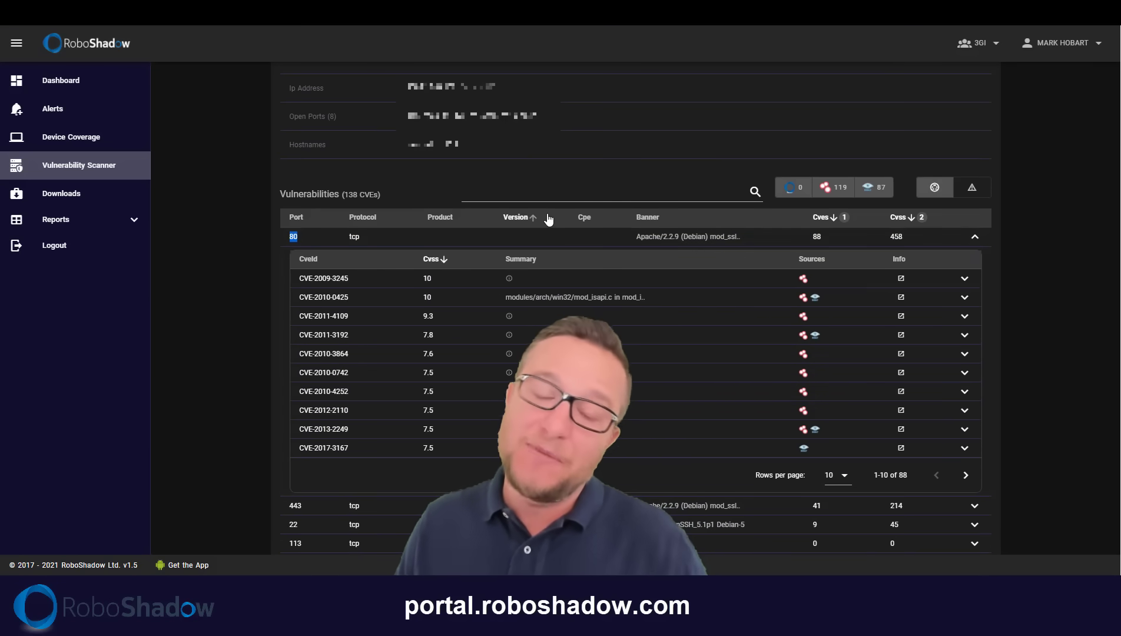
{"action": "left_click", "coordinate": [965, 280]}
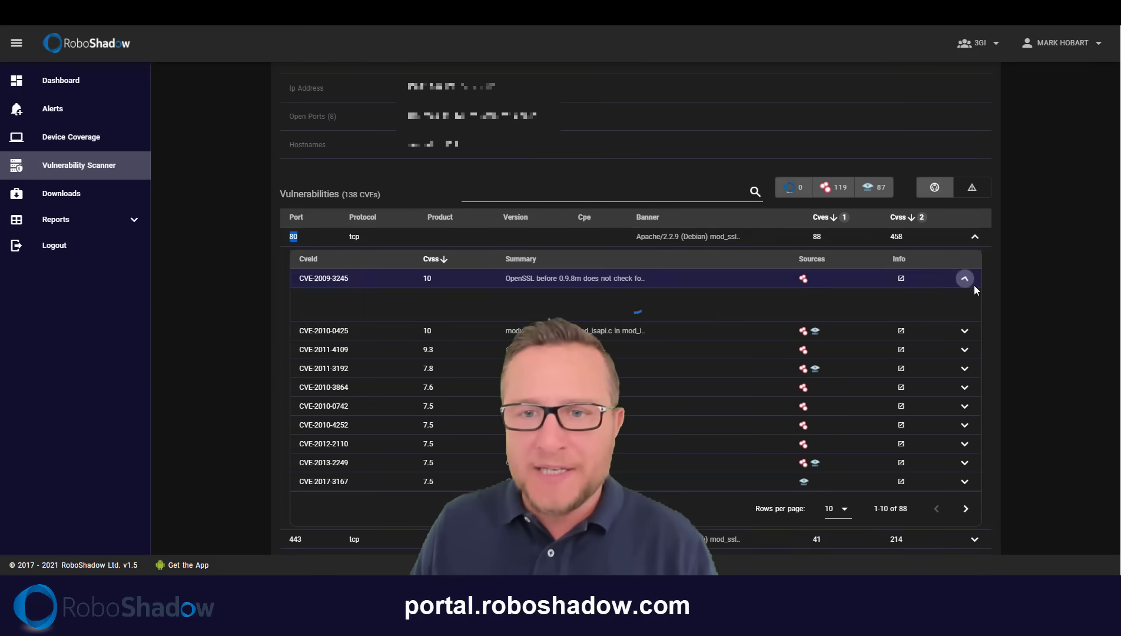
{"action": "left_click_drag", "start_coordinate": [299, 300], "coordinate": [501, 311]}
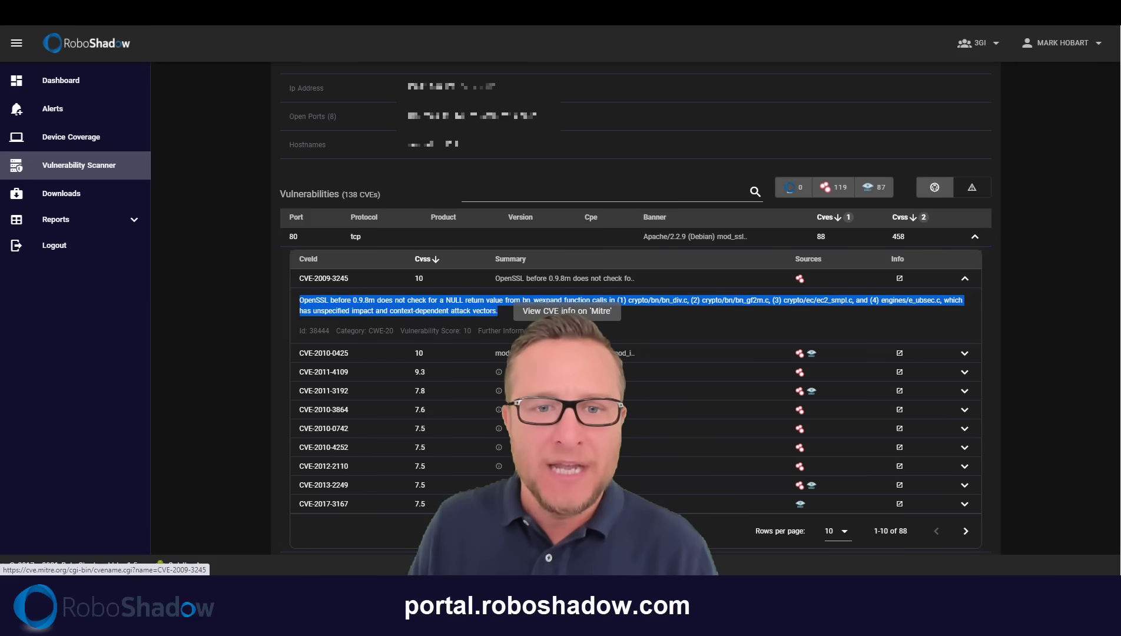
{"action": "left_click", "coordinate": [566, 330]}
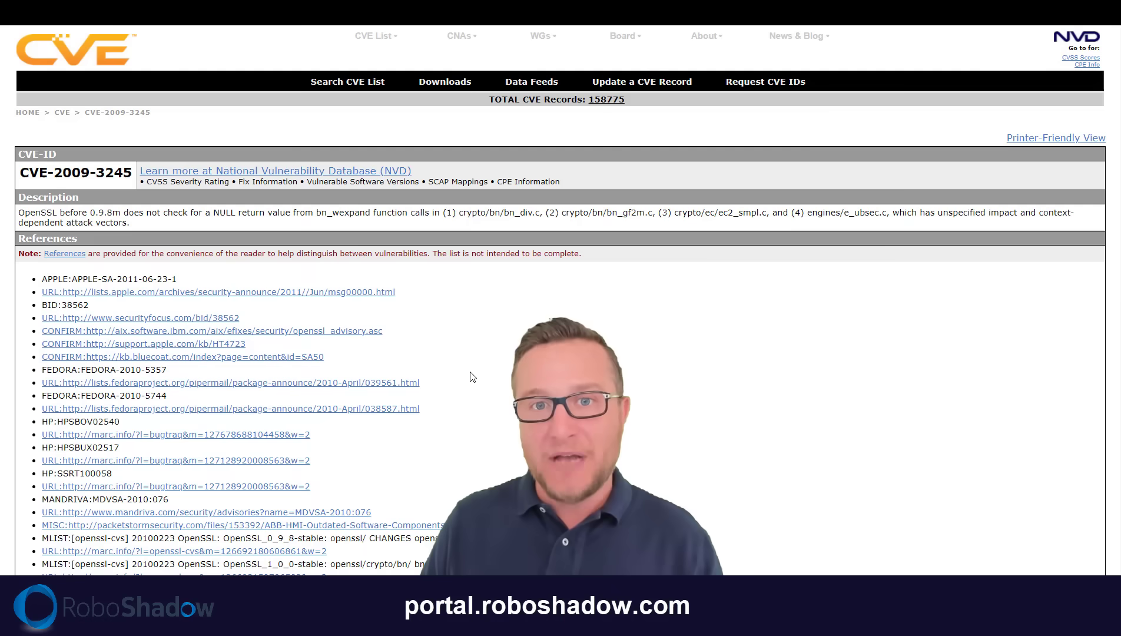
{"action": "scroll", "coordinate": [472, 377], "scroll_direction": "down", "scroll_amount": 5}
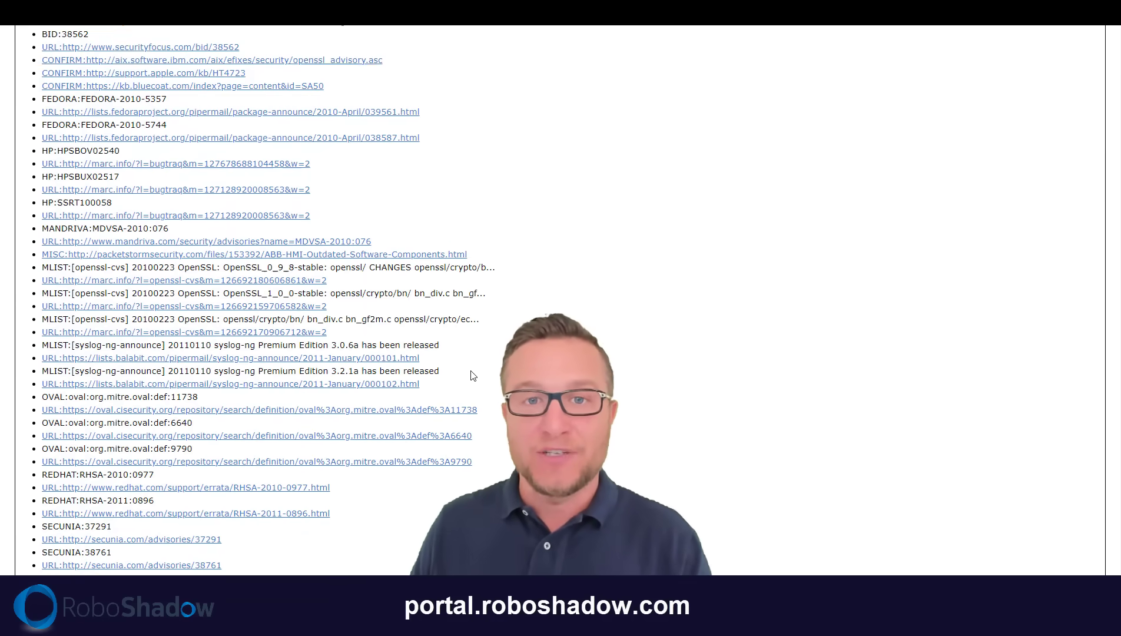
{"action": "scroll", "coordinate": [473, 376], "scroll_direction": "down", "scroll_amount": 5}
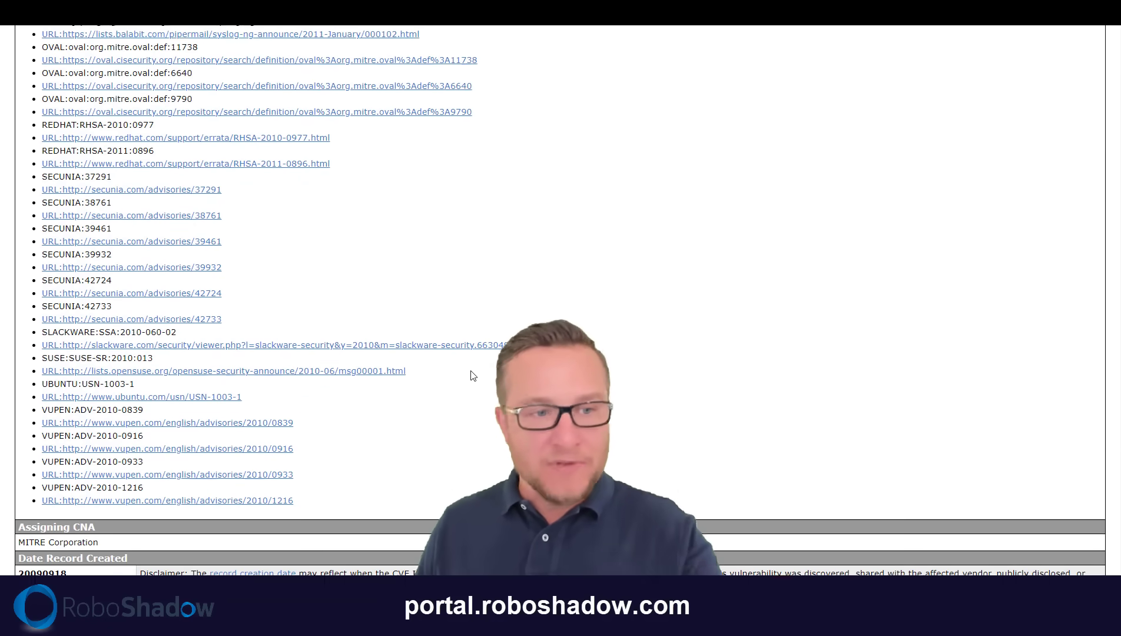
{"action": "scroll", "coordinate": [473, 375], "scroll_direction": "down", "scroll_amount": 4}
{"action": "scroll", "coordinate": [472, 371], "scroll_direction": "down", "scroll_amount": 1}
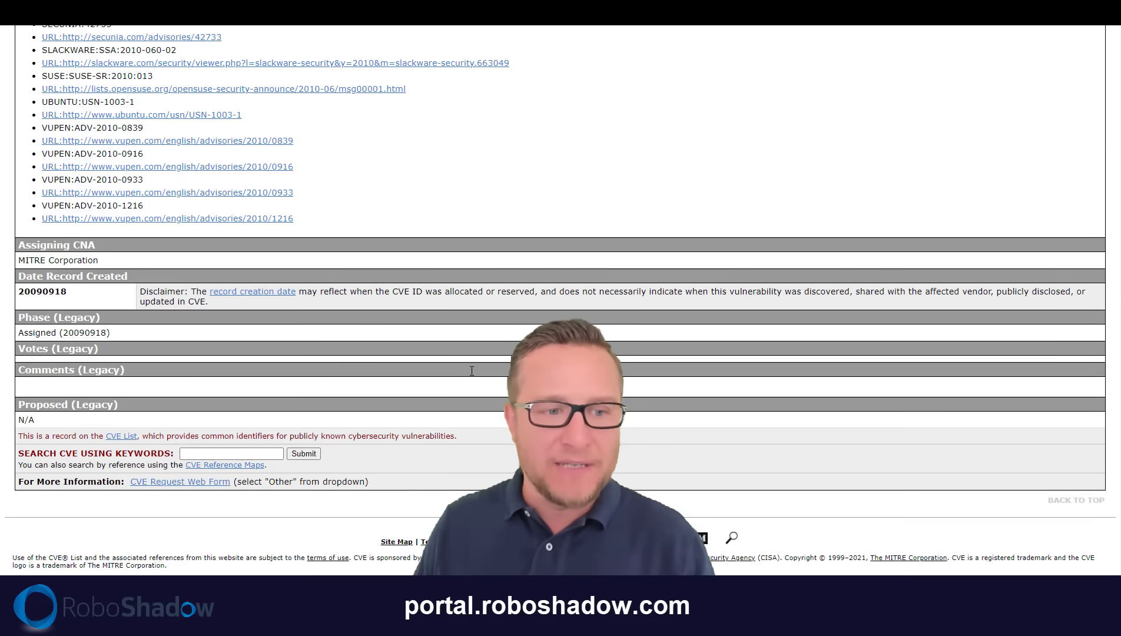
{"action": "scroll", "coordinate": [472, 371], "scroll_direction": "up", "scroll_amount": 15}
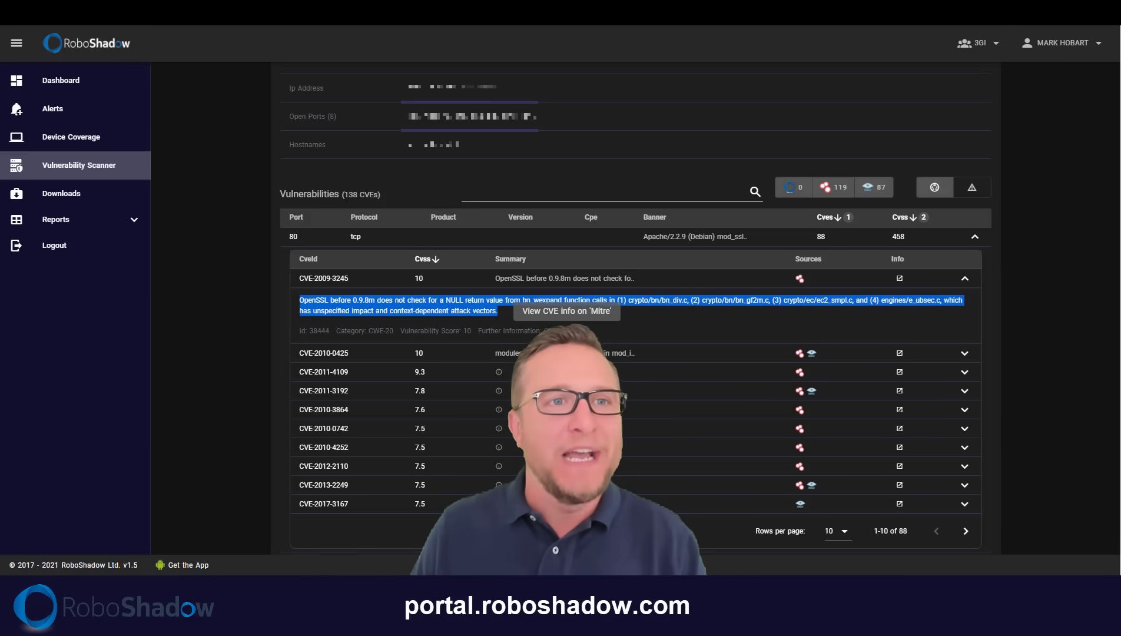
Step: Clear the CVE description selection and highlight port 80's full Apache banner
{"action": "left_click", "coordinate": [1010, 317]}
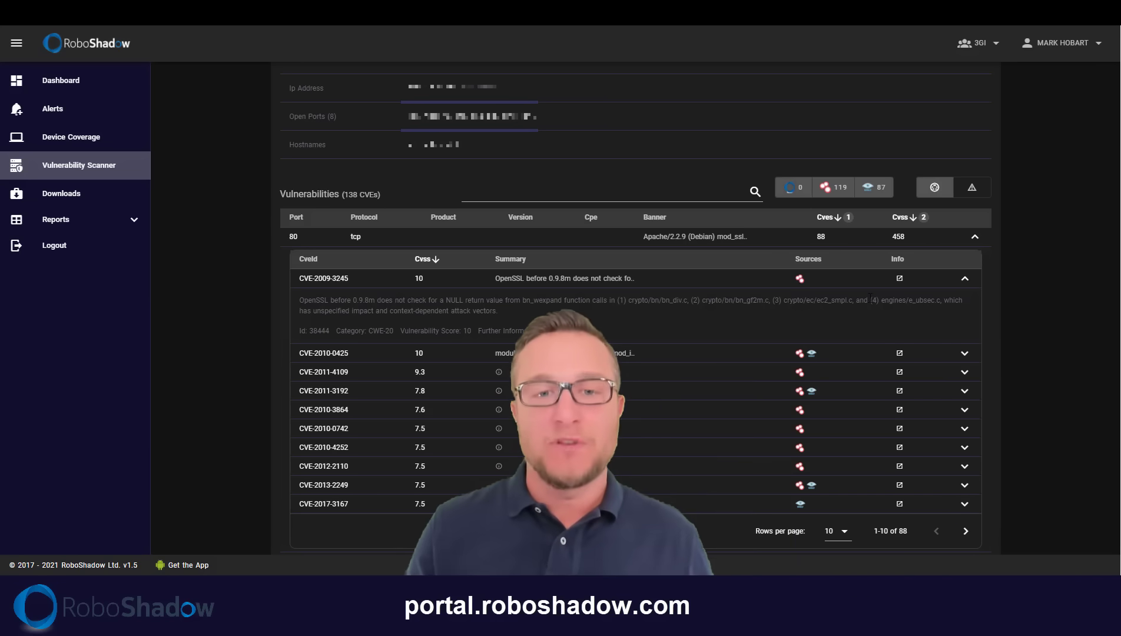
{"action": "left_click_drag", "start_coordinate": [634, 235], "coordinate": [783, 245]}
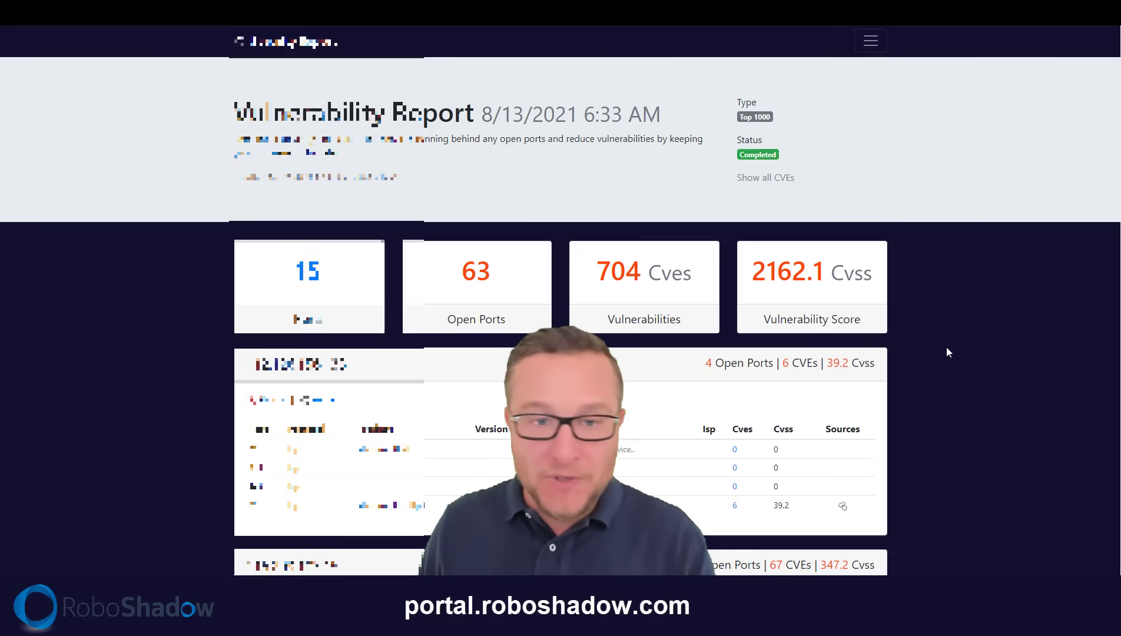
{"action": "scroll", "coordinate": [945, 347], "scroll_direction": "down", "scroll_amount": 3}
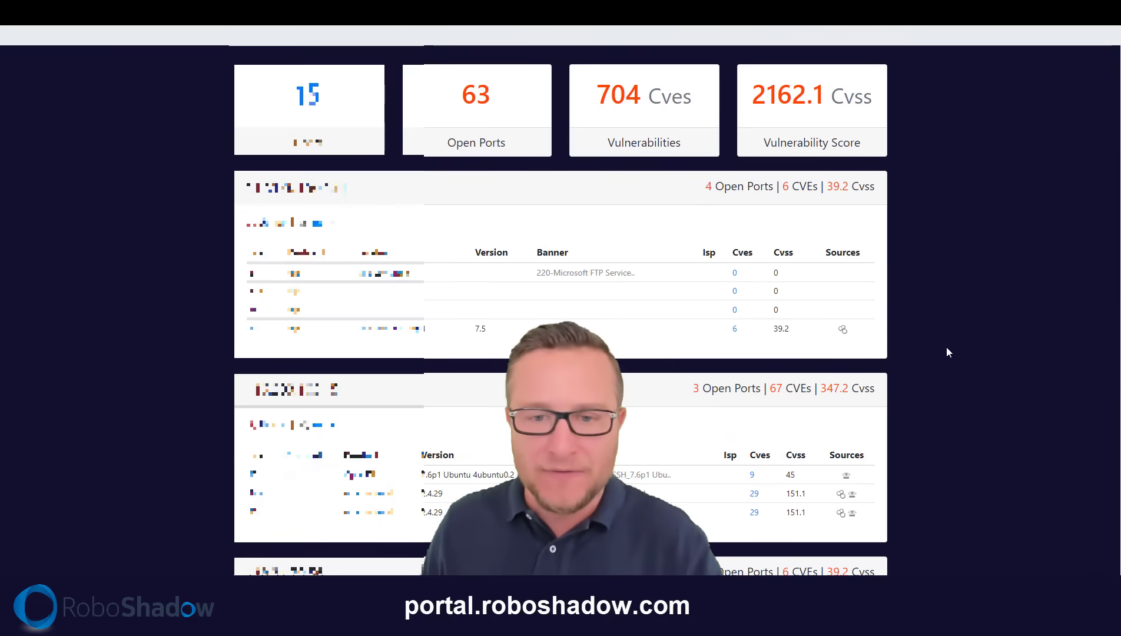
{"action": "scroll", "coordinate": [946, 352], "scroll_direction": "down", "scroll_amount": 12}
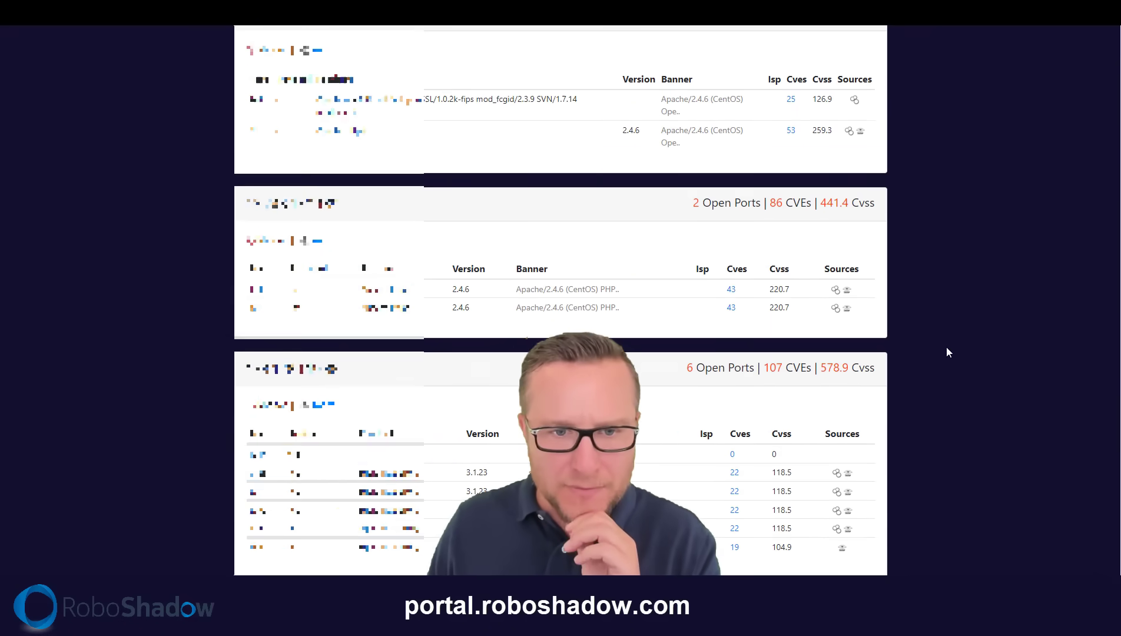
{"action": "scroll", "coordinate": [946, 352], "scroll_direction": "down", "scroll_amount": 10}
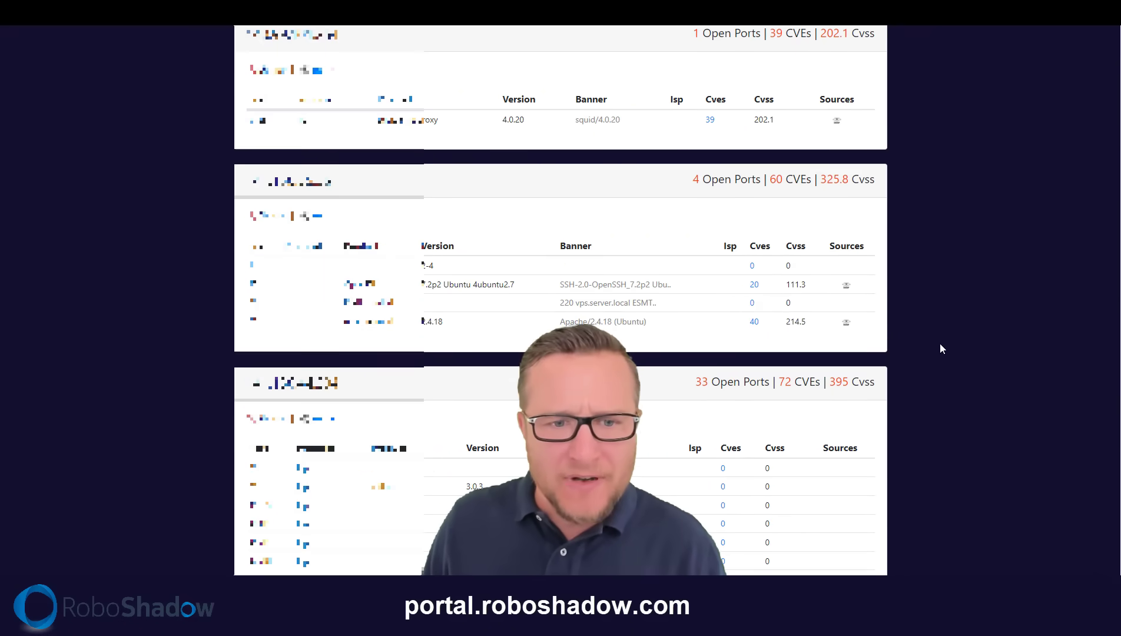
{"action": "scroll", "coordinate": [647, 264], "scroll_direction": "down", "scroll_amount": 2}
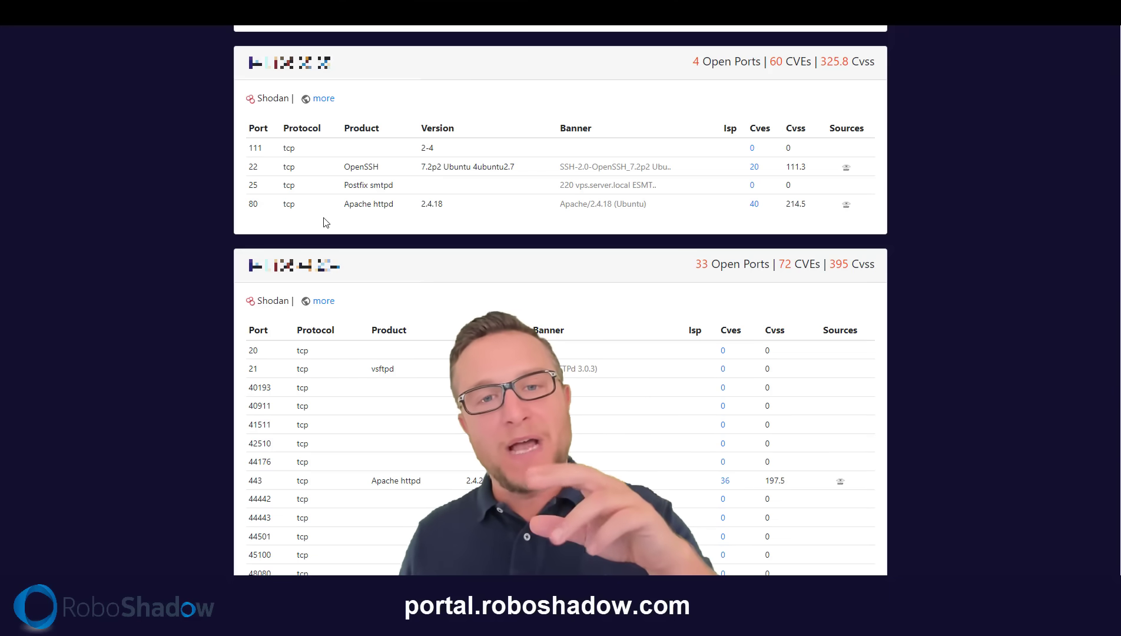
Step: List port 22's 20 OpenSSH CVEs, marking its version and banner and port 25's Postfix banner
{"action": "left_click", "coordinate": [758, 170]}
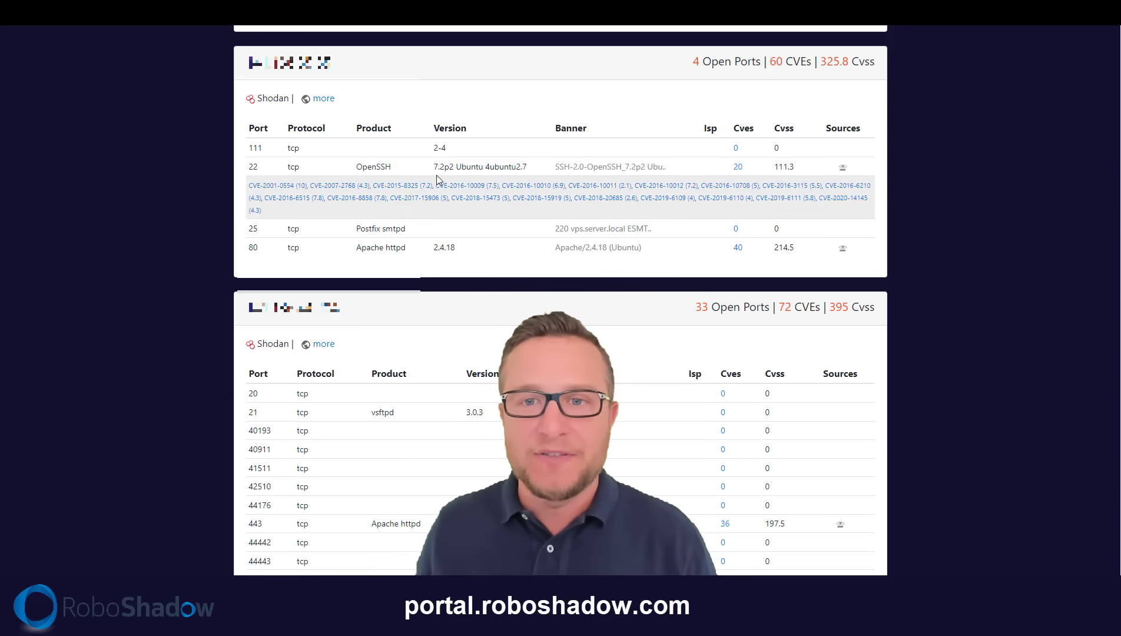
{"action": "left_click_drag", "start_coordinate": [434, 168], "coordinate": [671, 170]}
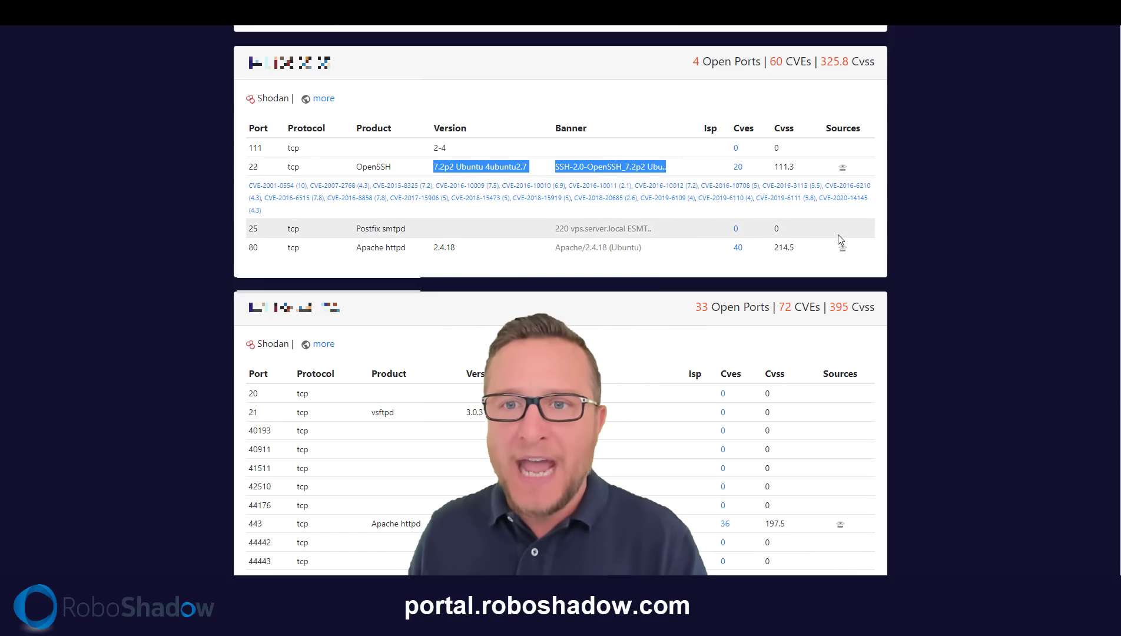
{"action": "left_click_drag", "start_coordinate": [555, 228], "coordinate": [652, 229]}
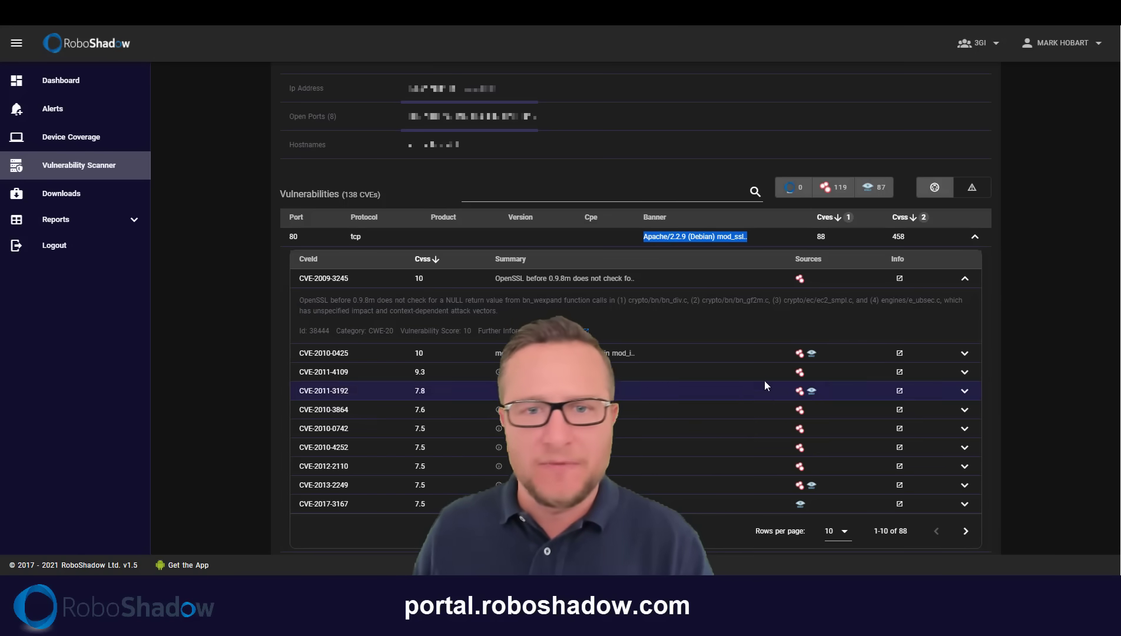
{"action": "left_click", "coordinate": [812, 355]}
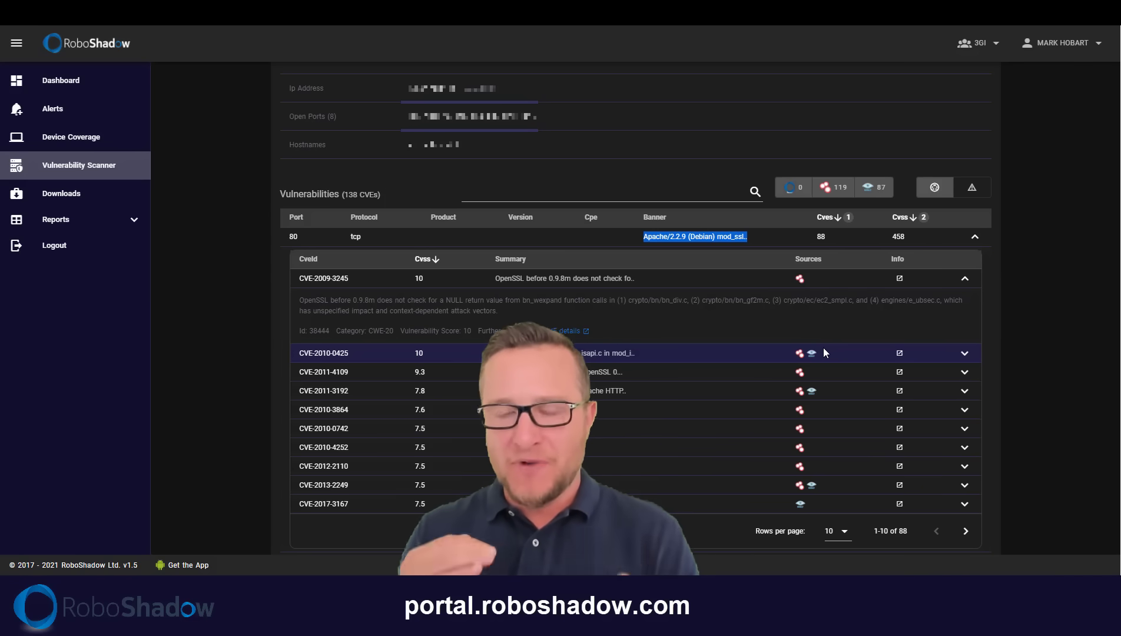
Step: Filter the host's CVEs by source, dropping the 87-CVE source to leave 119
{"action": "left_click", "coordinate": [842, 188]}
{"action": "left_click", "coordinate": [875, 191]}
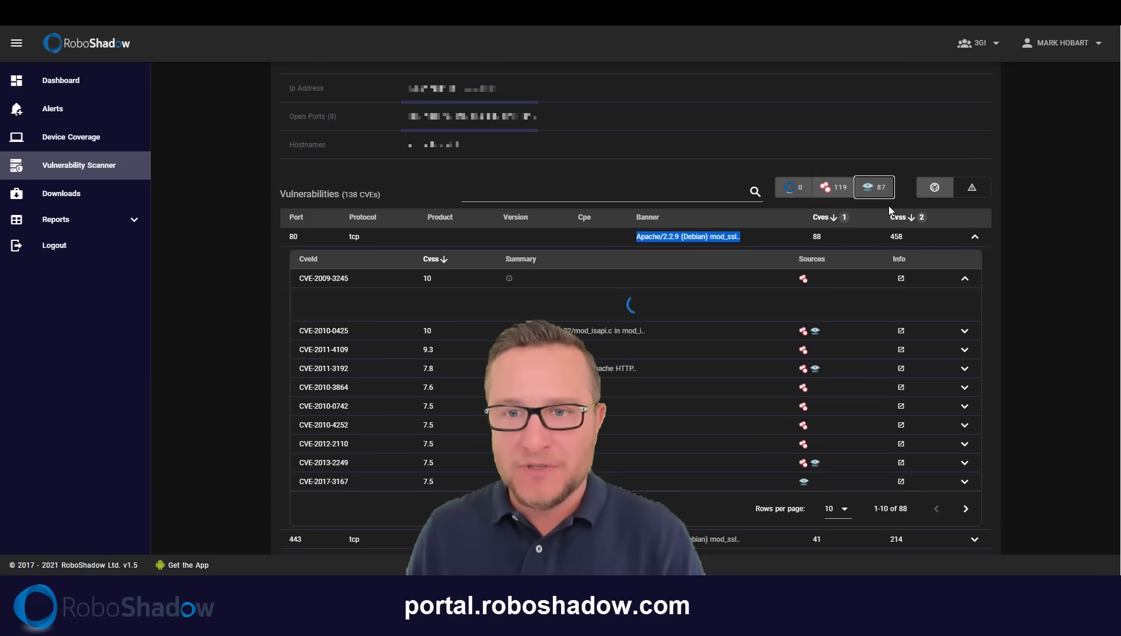
{"action": "left_click", "coordinate": [874, 189]}
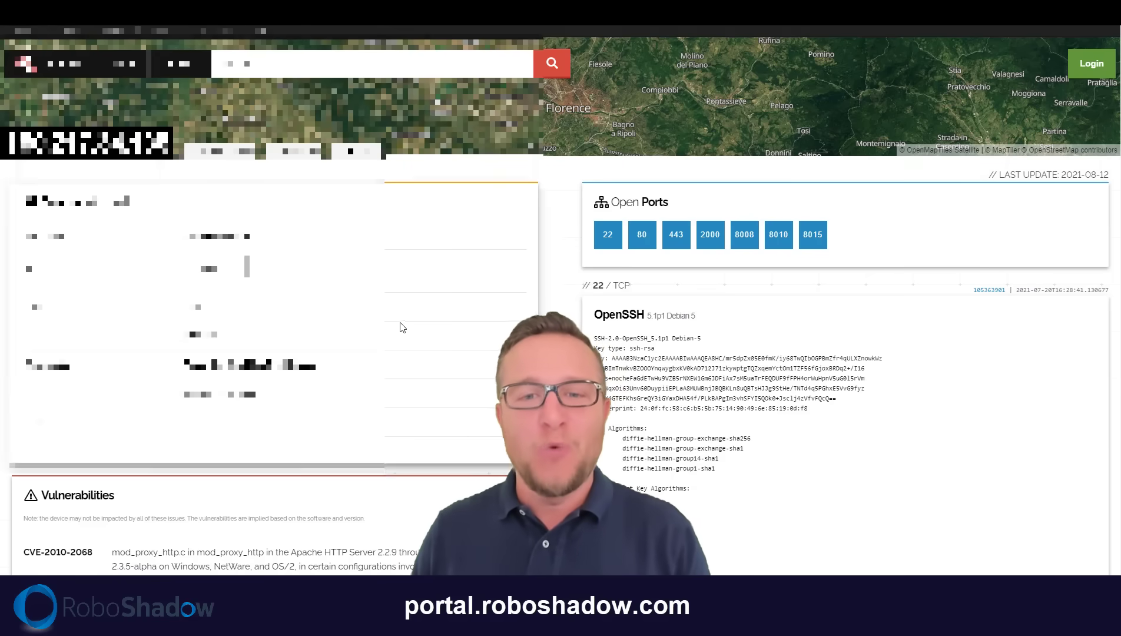
{"action": "scroll", "coordinate": [397, 324], "scroll_direction": "down", "scroll_amount": 5}
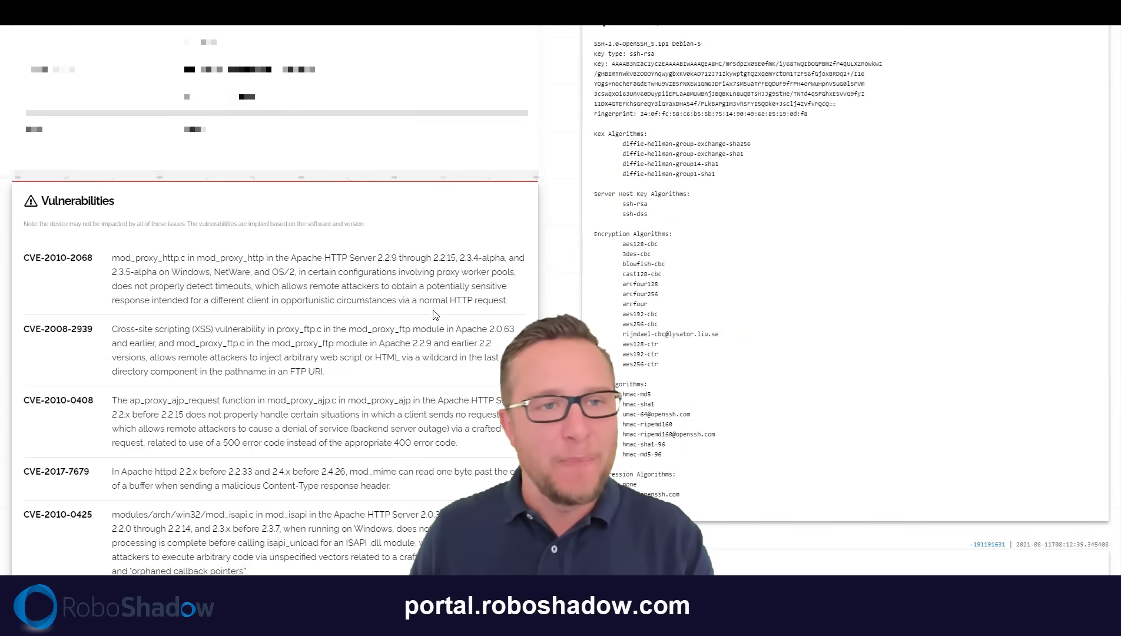
{"action": "scroll", "coordinate": [505, 329], "scroll_direction": "up", "scroll_amount": 5}
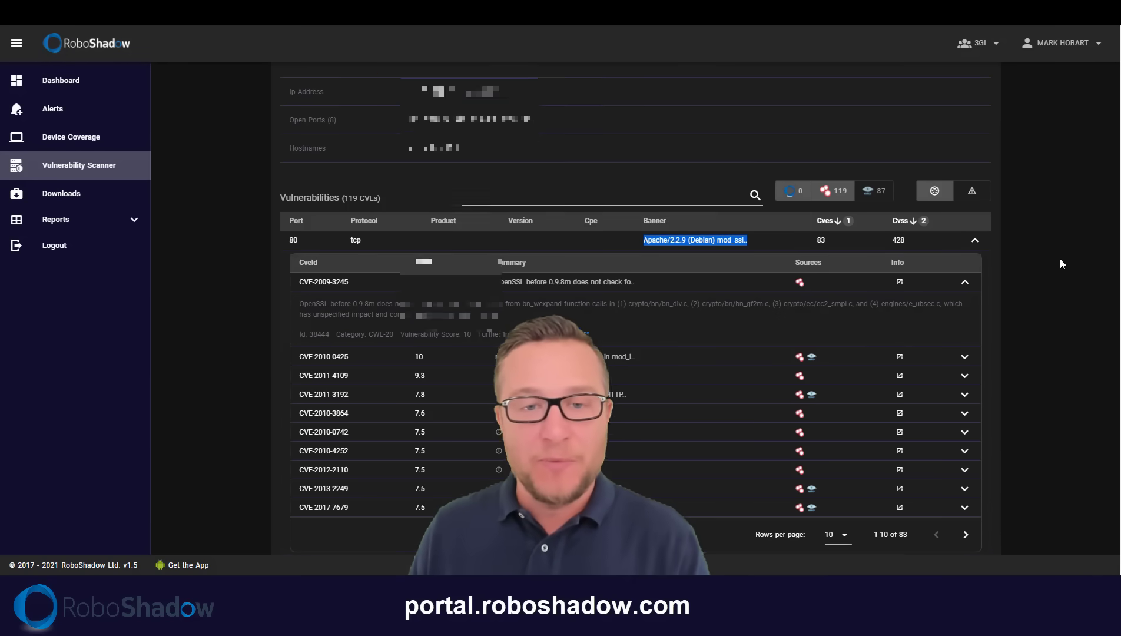
Step: Scroll back up to the host overview showing a 612 vulnerability score and 119 CVEs
{"action": "scroll", "coordinate": [1060, 258], "scroll_direction": "up", "scroll_amount": 3}
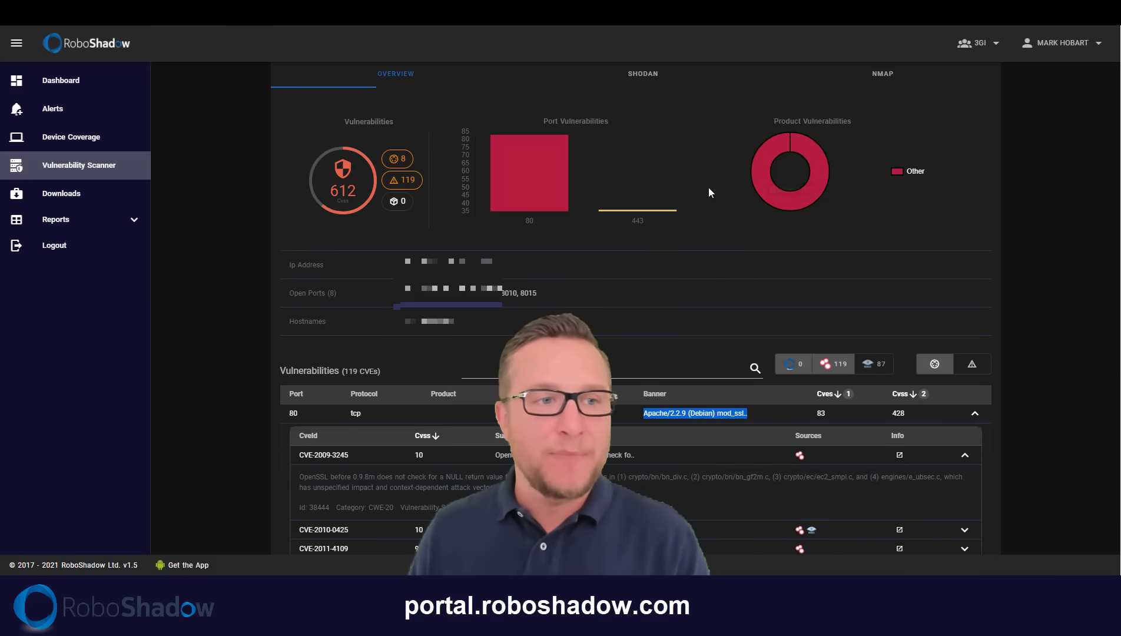
Step: Return to the Vulnerability Scanner's Scans list and show the quick-scan IP address dropdown
{"action": "left_click", "coordinate": [112, 170]}
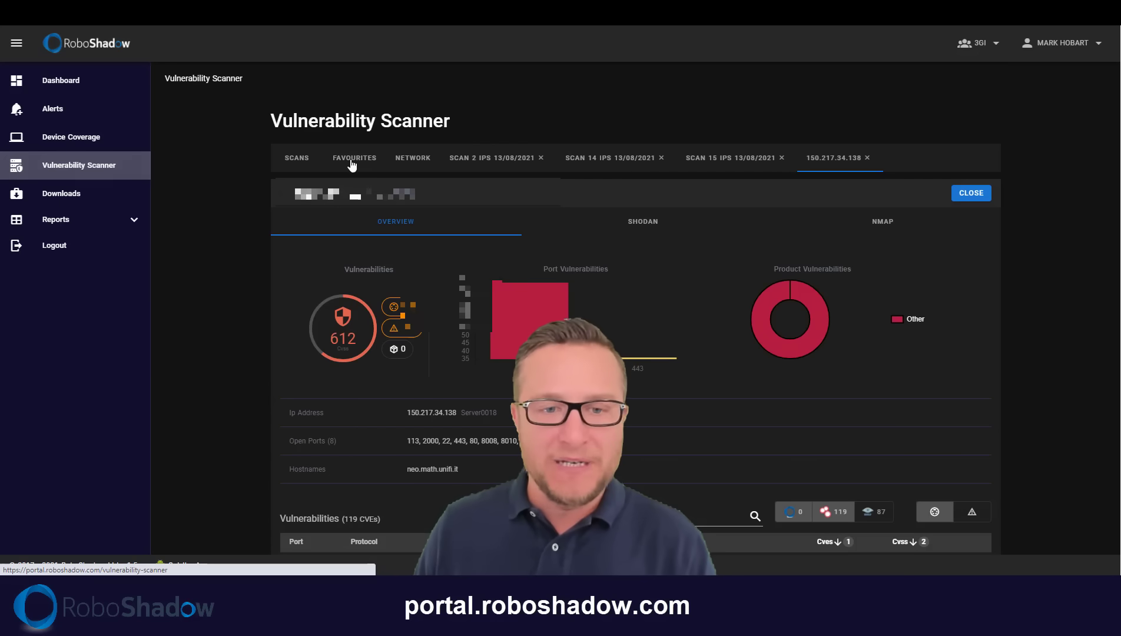
{"action": "left_click", "coordinate": [295, 160]}
{"action": "left_click", "coordinate": [456, 193]}
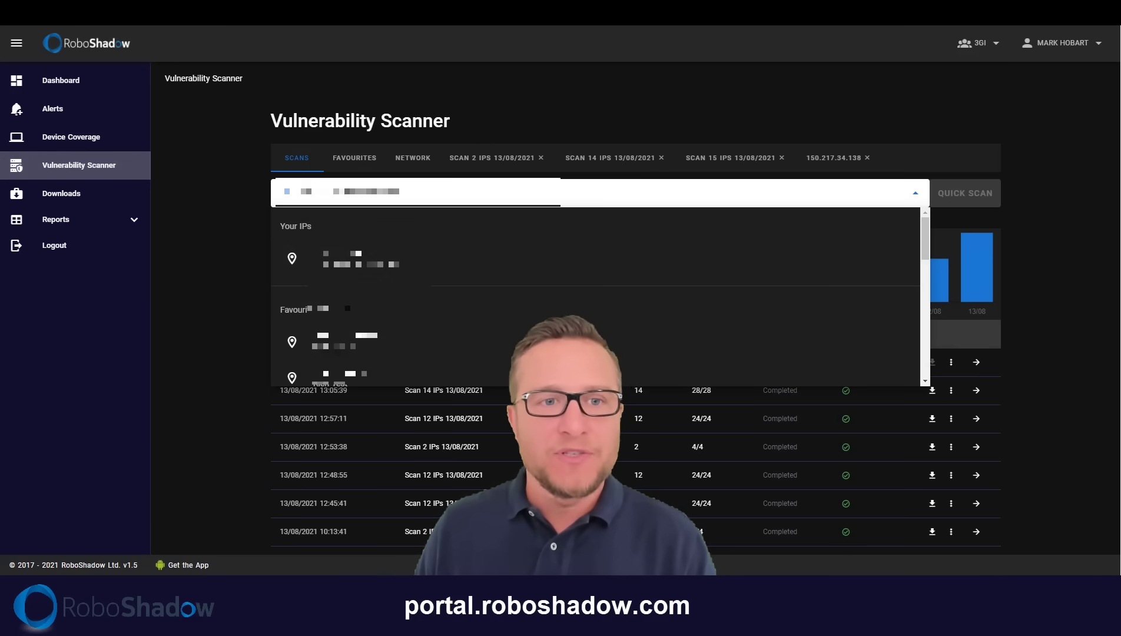